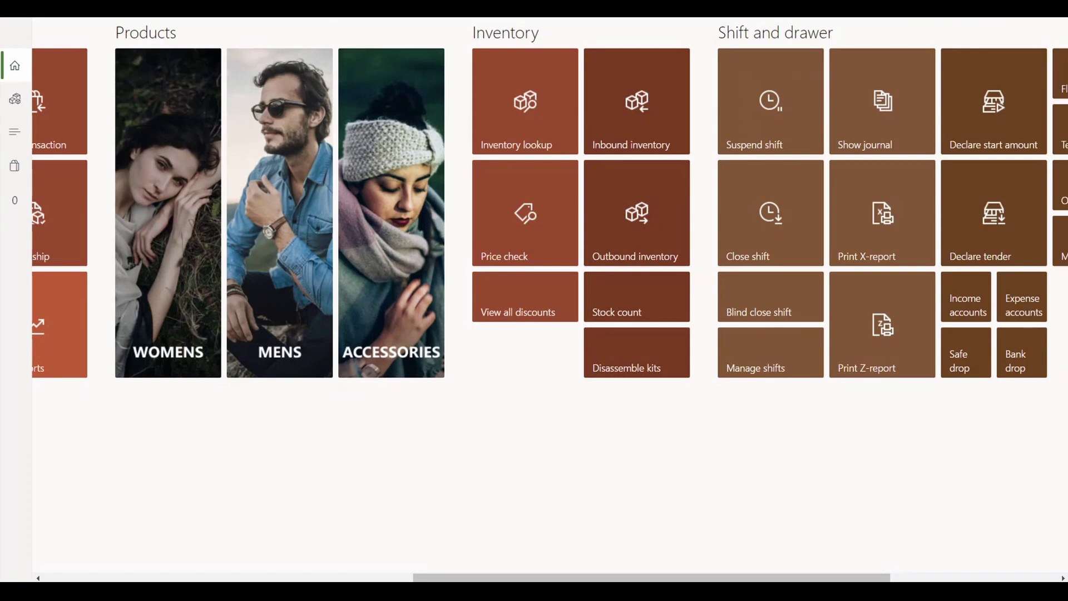
# Open the paused purchase order from the inbound inventory and show its full order list.
pyautogui.click(637, 101)
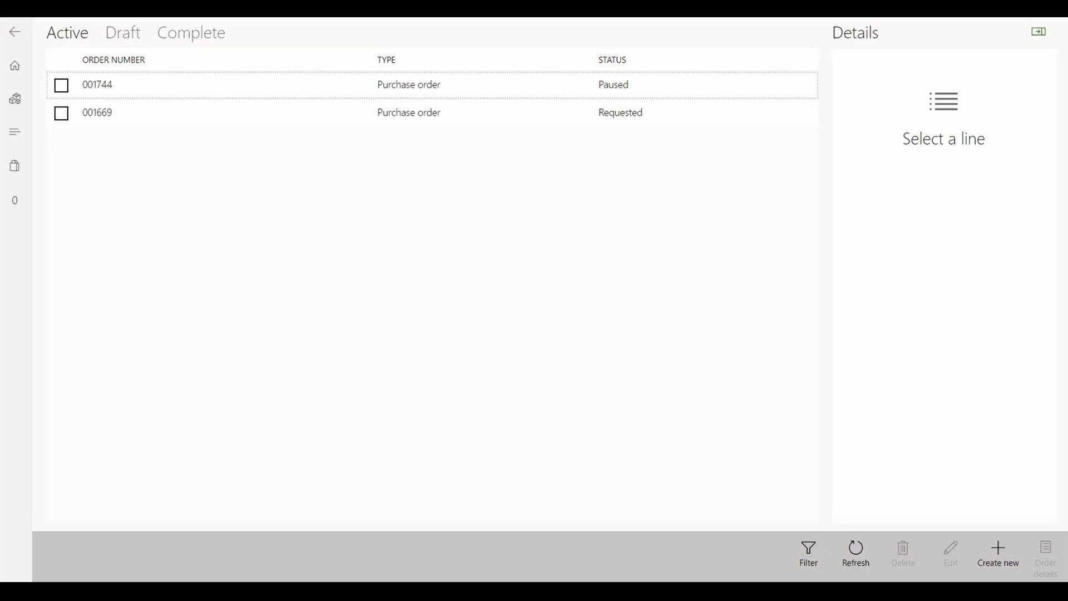
pyautogui.click(98, 84)
pyautogui.click(1045, 557)
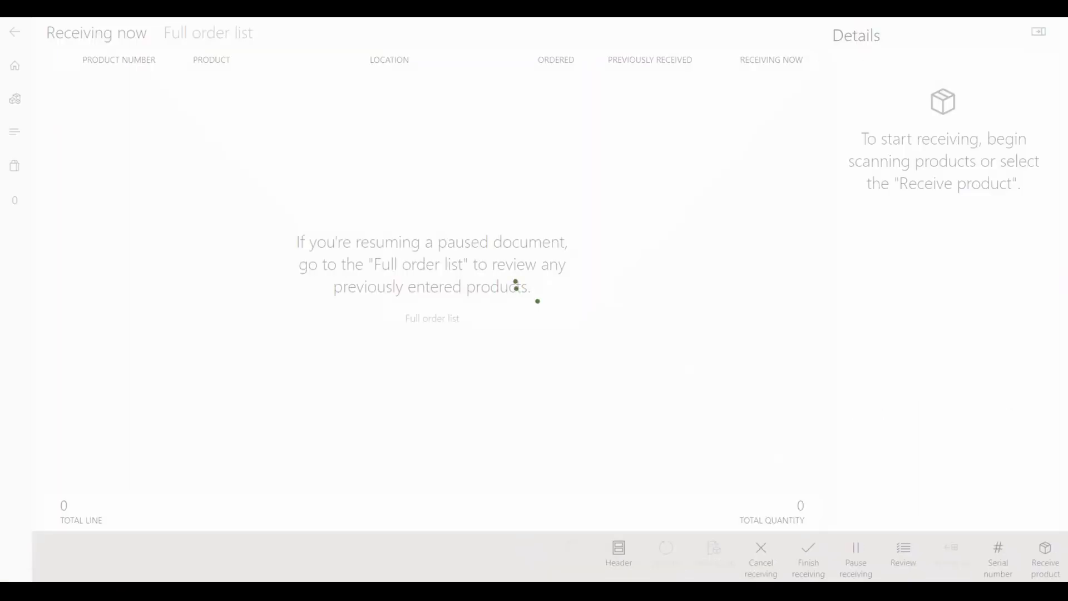
pyautogui.click(208, 32)
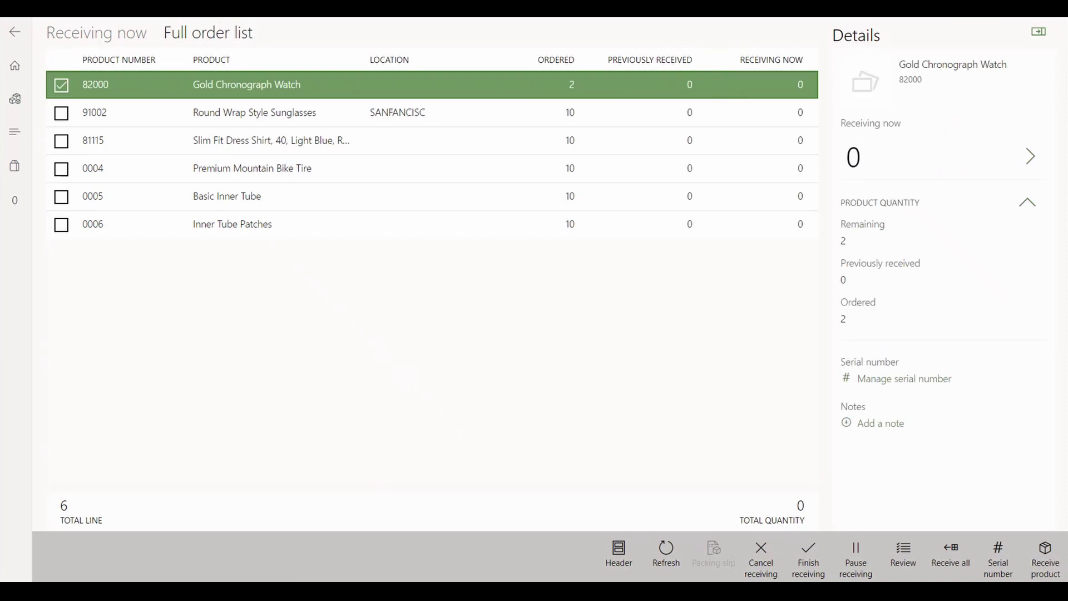
# Set the receiving quantity of the Gold Chronograph Watch to 2 and skip managing its serial numbers.
pyautogui.click(985, 158)
pyautogui.click(931, 508)
pyautogui.click(1033, 509)
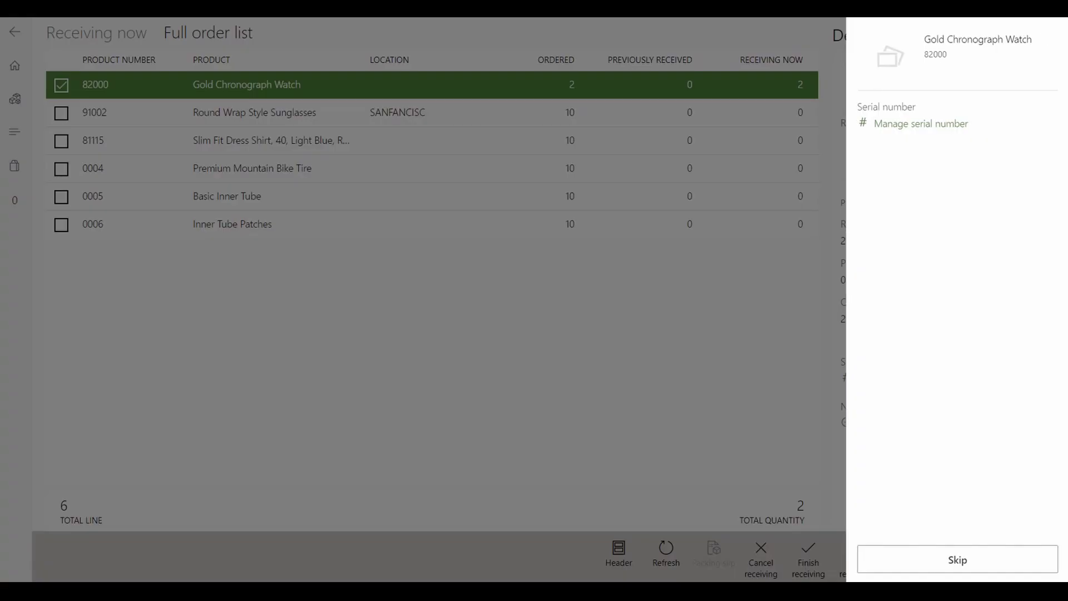
pyautogui.click(958, 560)
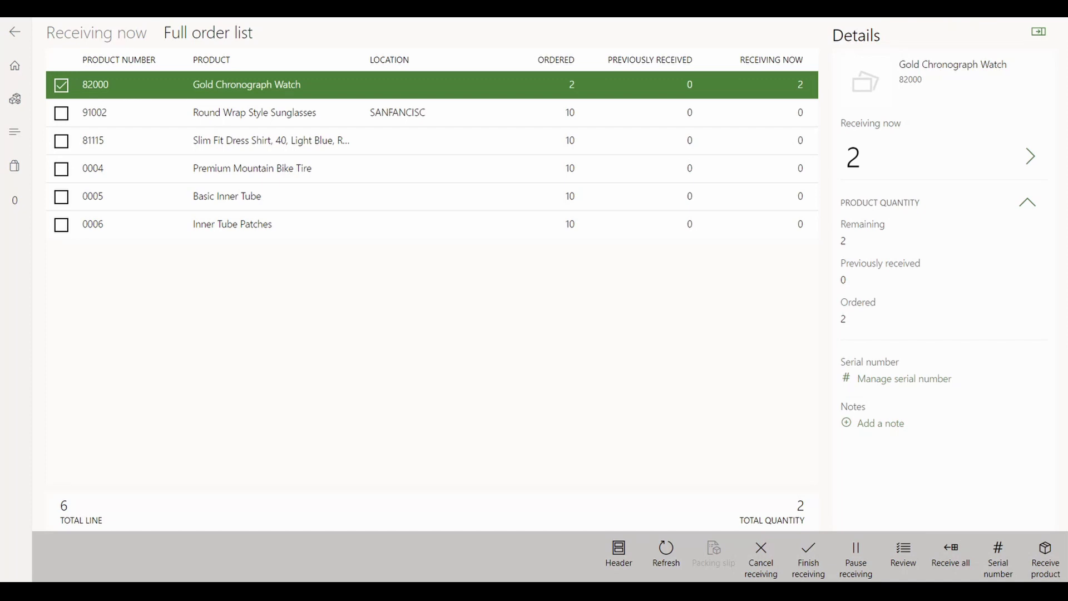
# Set the receiving quantity of the Premium Mountain Bike Tire to 10.
pyautogui.click(251, 168)
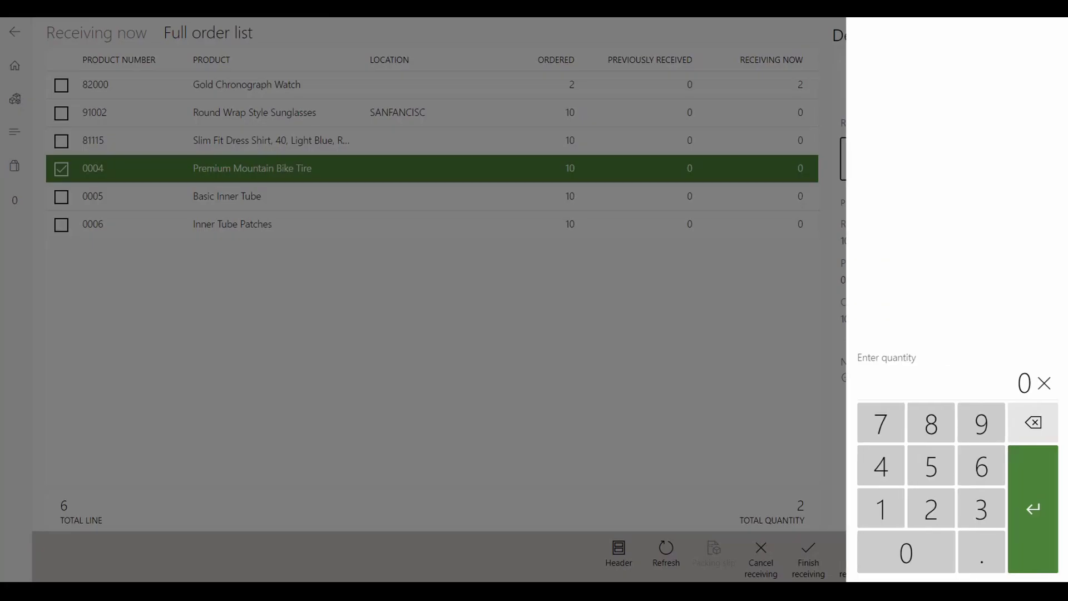
pyautogui.click(881, 509)
pyautogui.click(906, 552)
pyautogui.click(1033, 508)
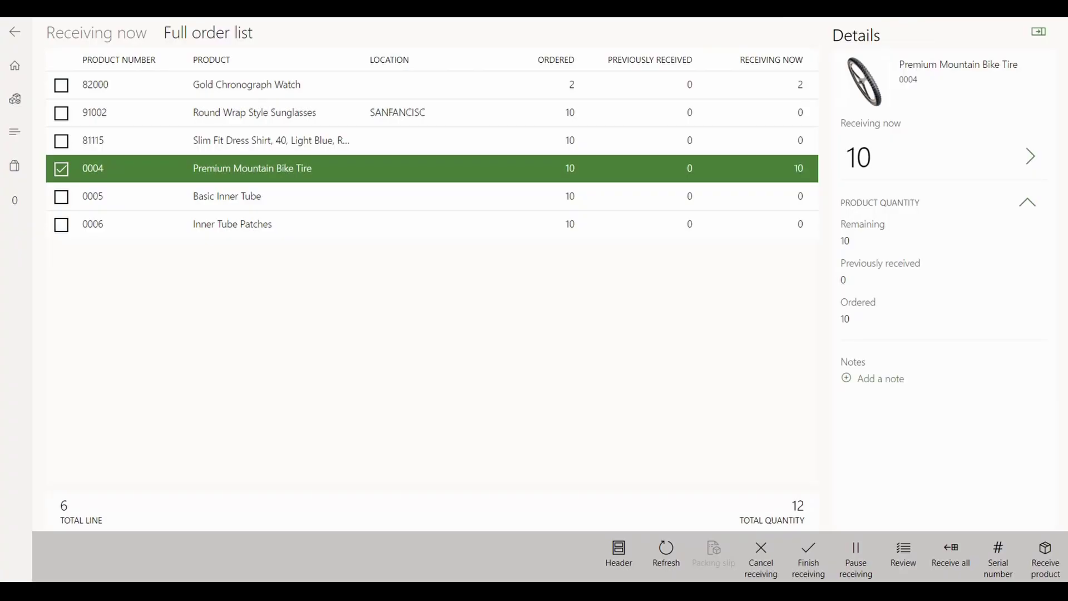
# Set the receiving quantity of the Basic Inner Tube to 12.
pyautogui.click(718, 222)
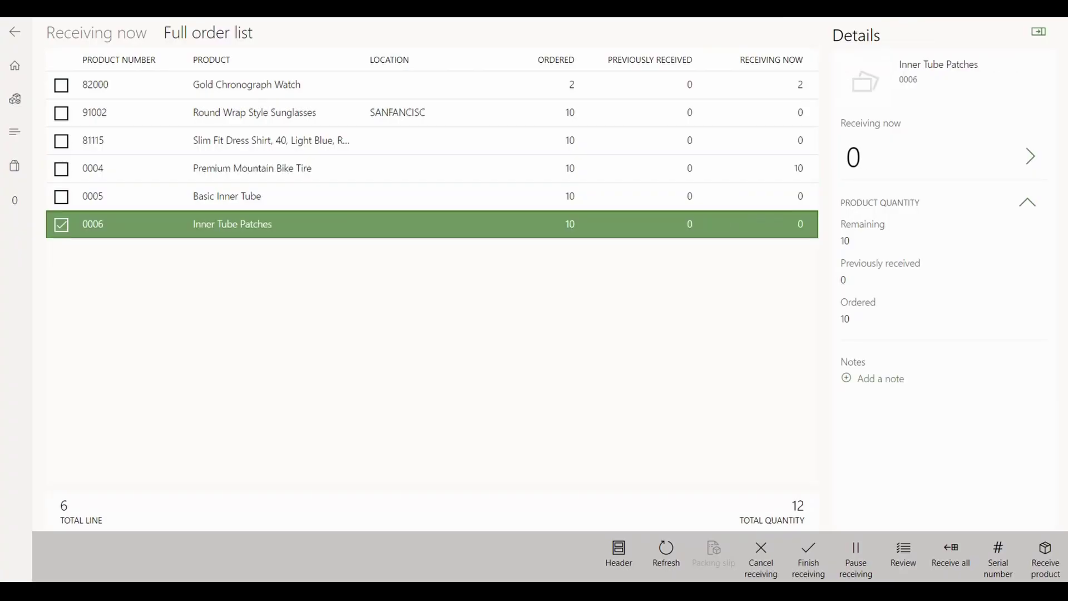
pyautogui.click(718, 196)
pyautogui.click(998, 161)
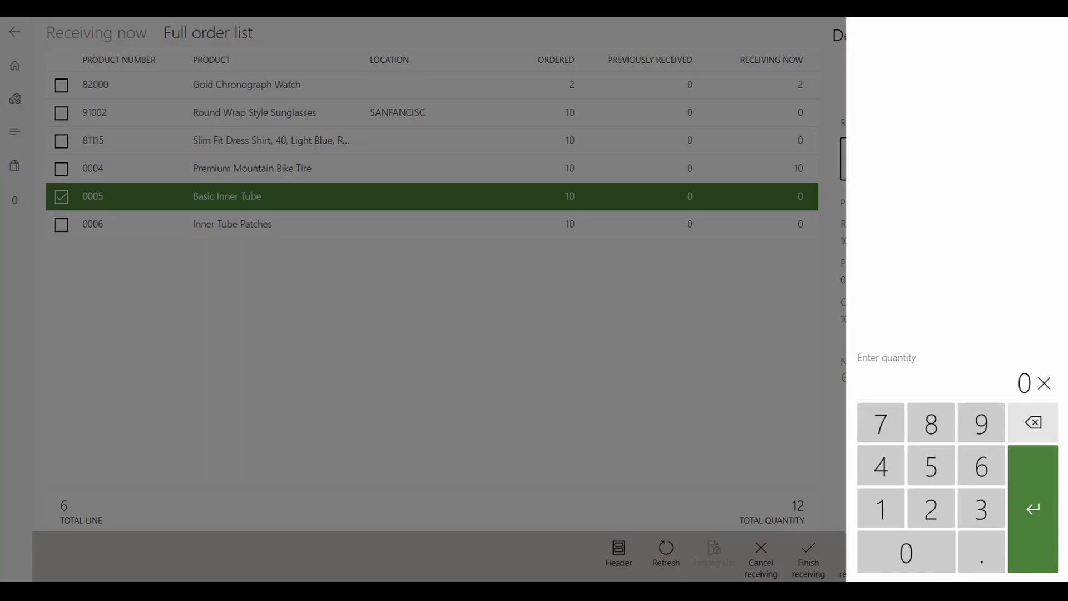
pyautogui.click(881, 508)
pyautogui.click(932, 509)
pyautogui.click(1038, 515)
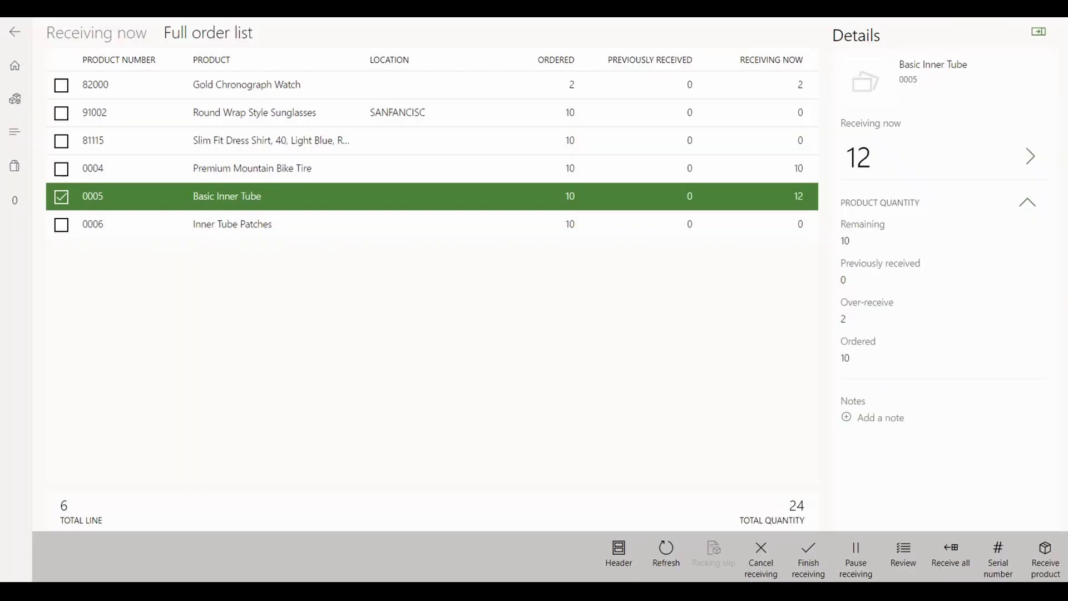
# Set the receiving quantity of the Inner Tube Patches to 7.
pyautogui.click(718, 223)
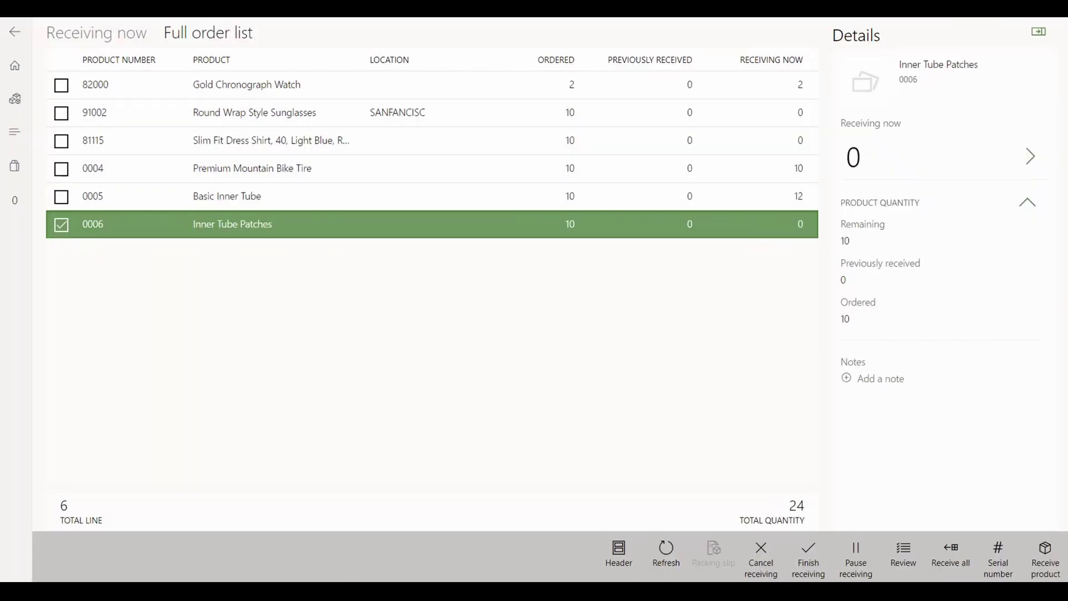
pyautogui.click(997, 159)
pyautogui.click(881, 423)
pyautogui.click(1034, 508)
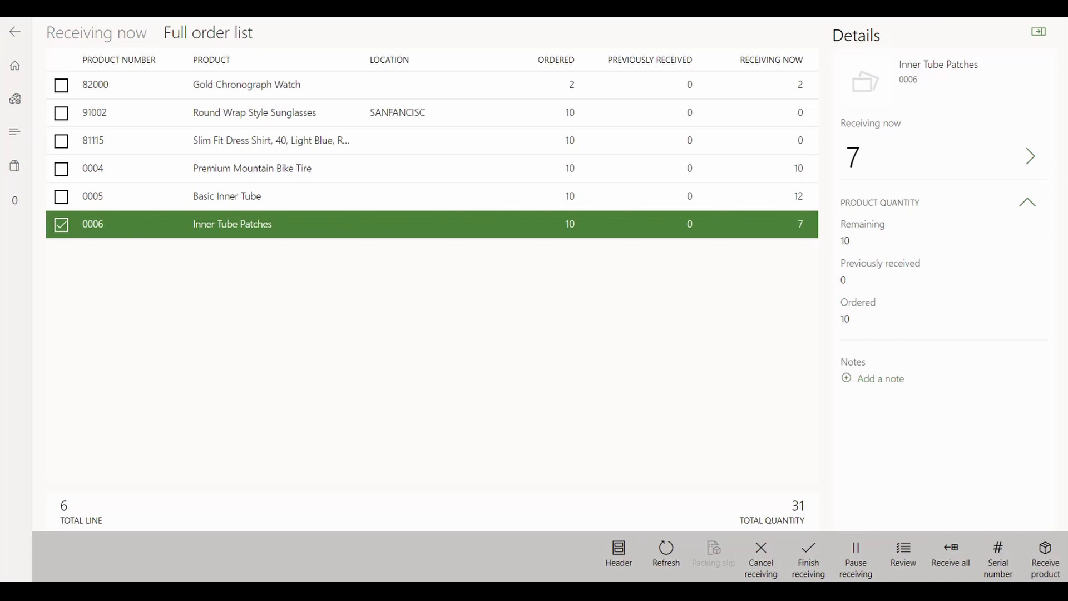
# Review the receipt and open serial number management for the flagged Gold Chronograph Watch line.
pyautogui.click(903, 555)
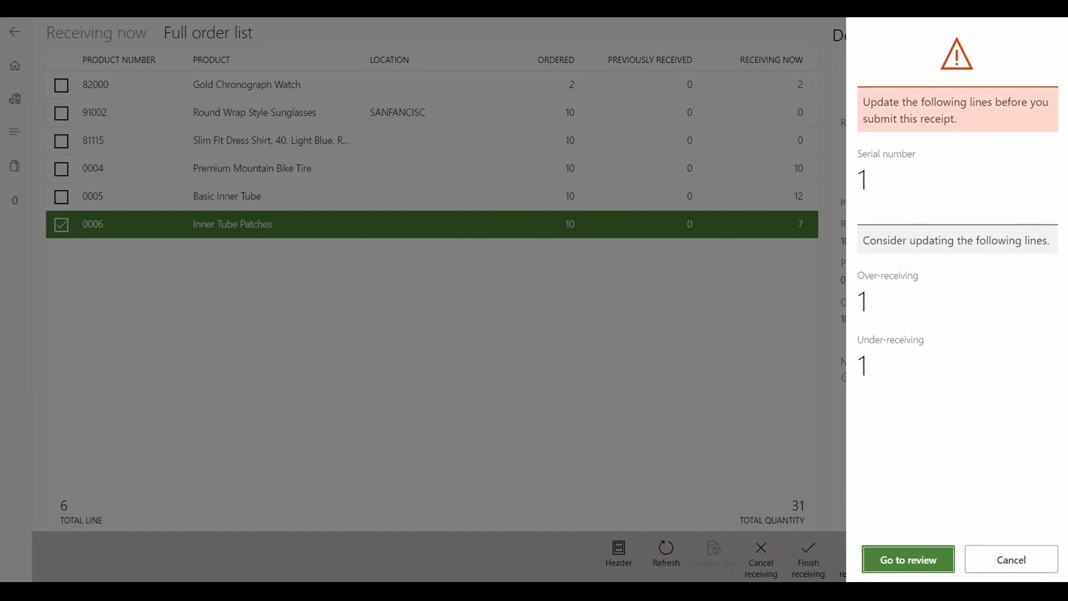
pyautogui.press('Return')
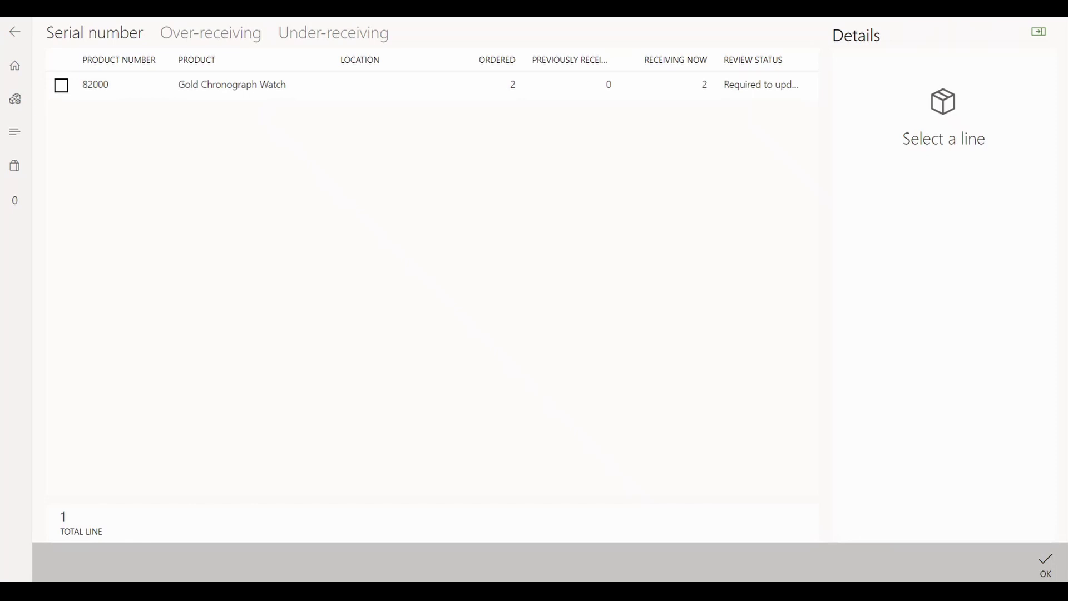
pyautogui.click(61, 85)
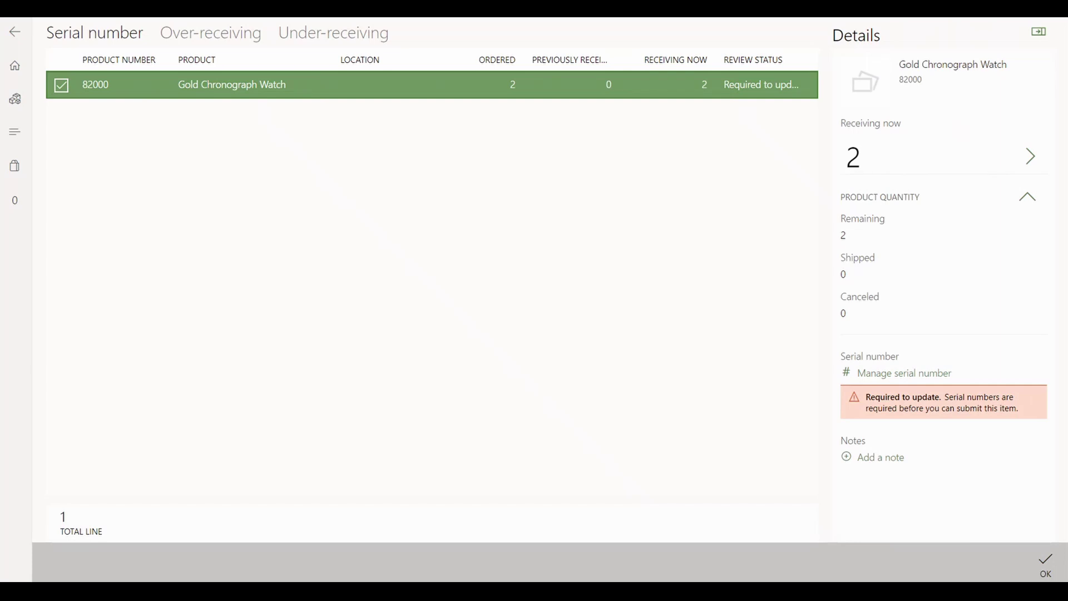
pyautogui.click(905, 373)
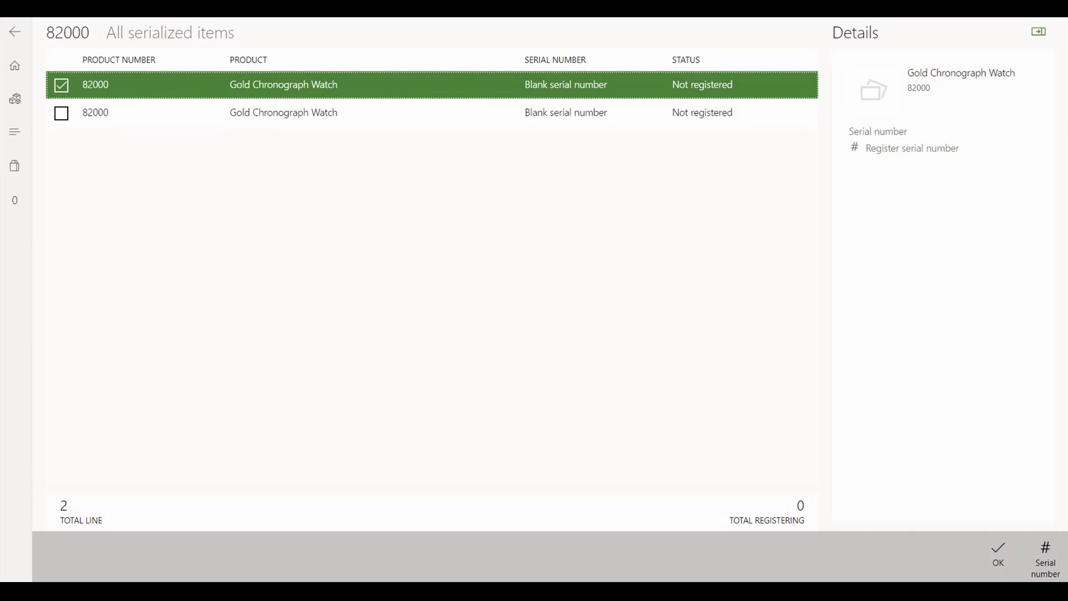
# Register serial number 9001 for the first Gold Chronograph Watch and begin entering one for the second unit.
pyautogui.click(913, 148)
pyautogui.write('9001')
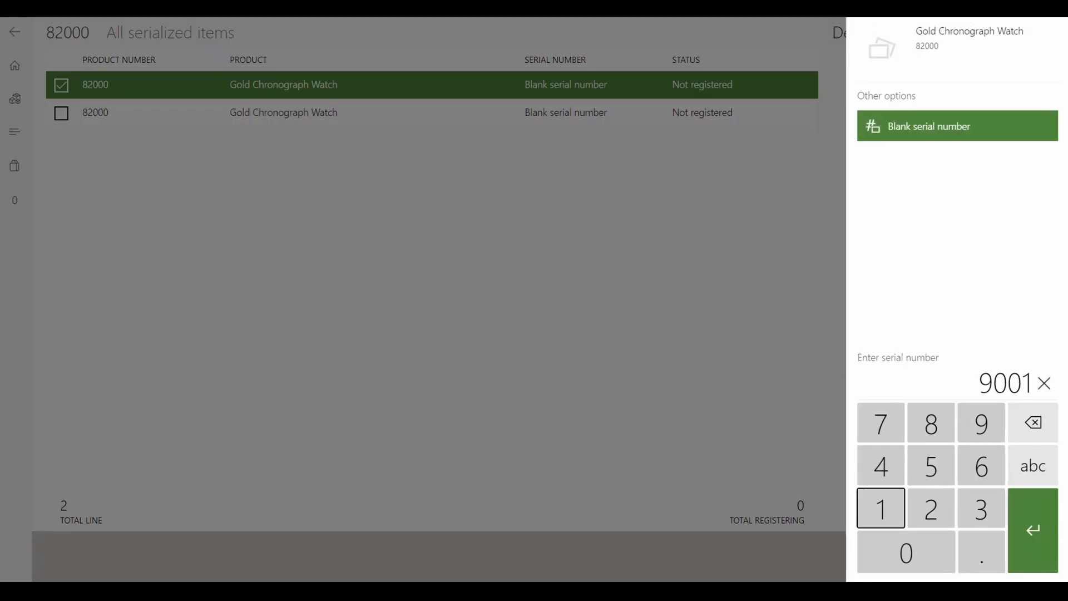
pyautogui.press('Return')
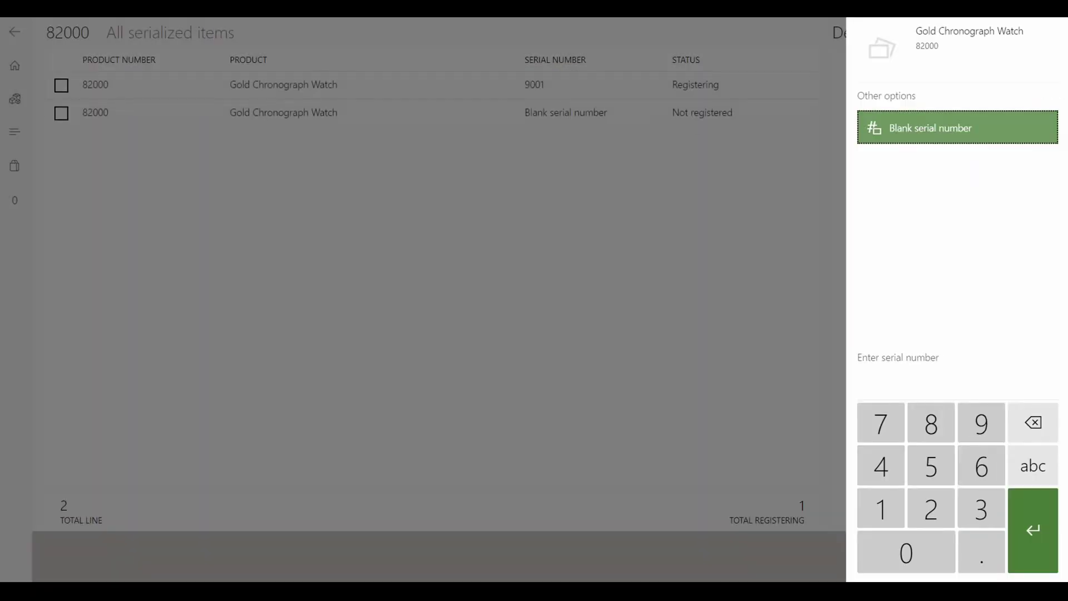
pyautogui.write('9')
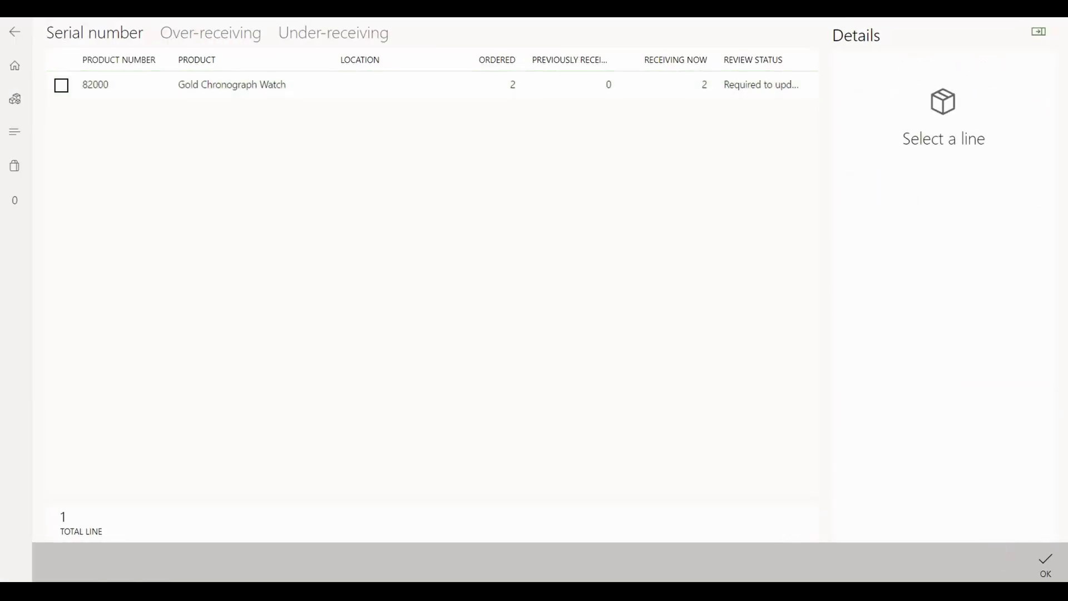
# Try to set the receiving quantity of the over-received Basic Inner Tube to 10.
pyautogui.click(210, 33)
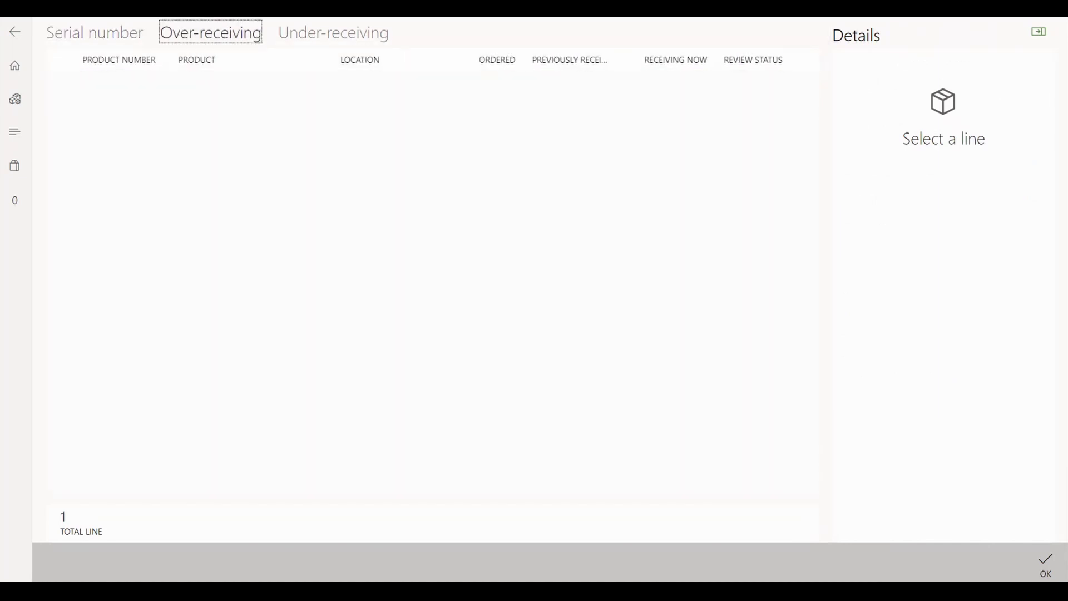
pyautogui.click(62, 86)
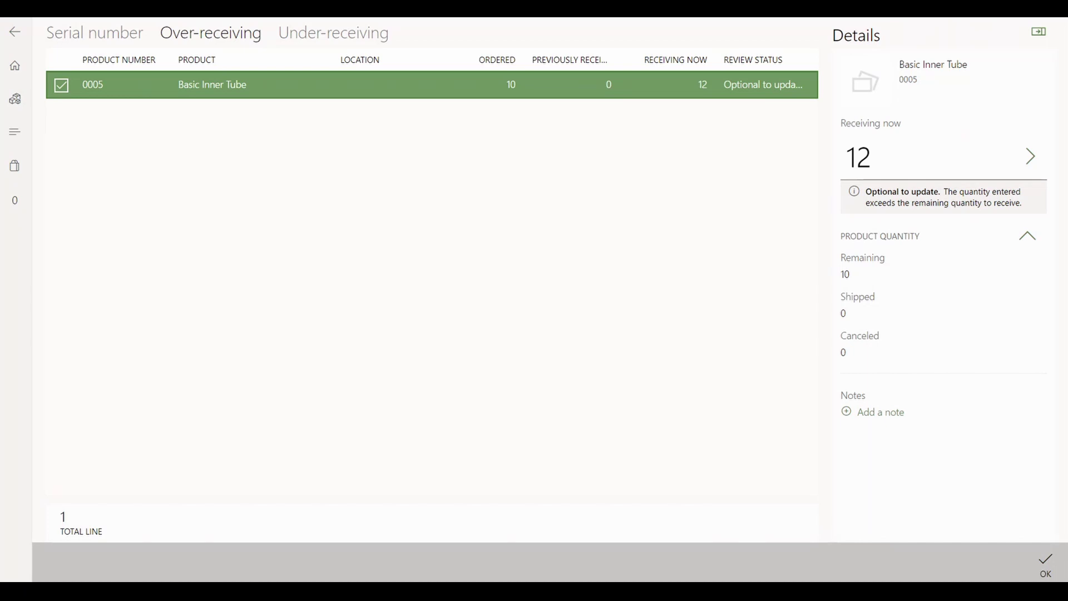
pyautogui.click(1030, 156)
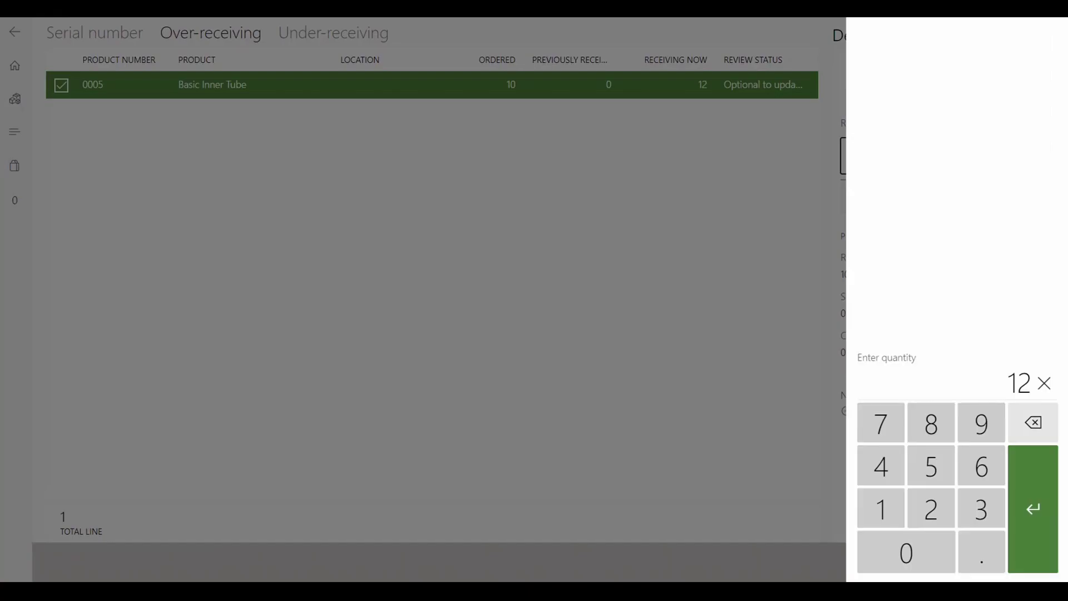
pyautogui.click(880, 508)
pyautogui.click(906, 552)
pyautogui.click(1033, 509)
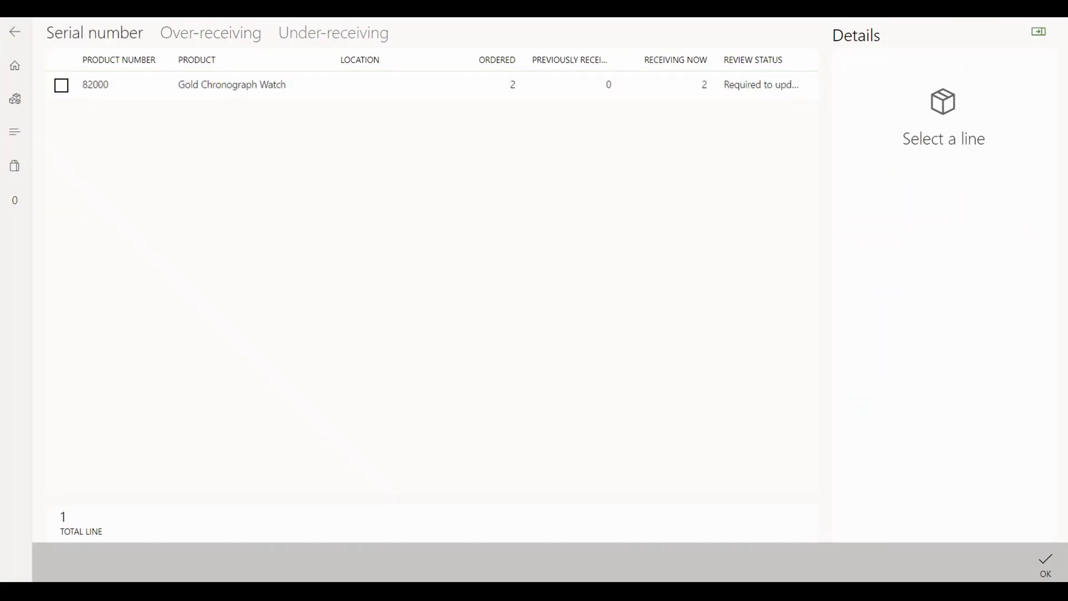
# Set the receiving quantity of the under-received Inner Tube Patches to 10 and leave the purchase order's full order list.
pyautogui.click(333, 33)
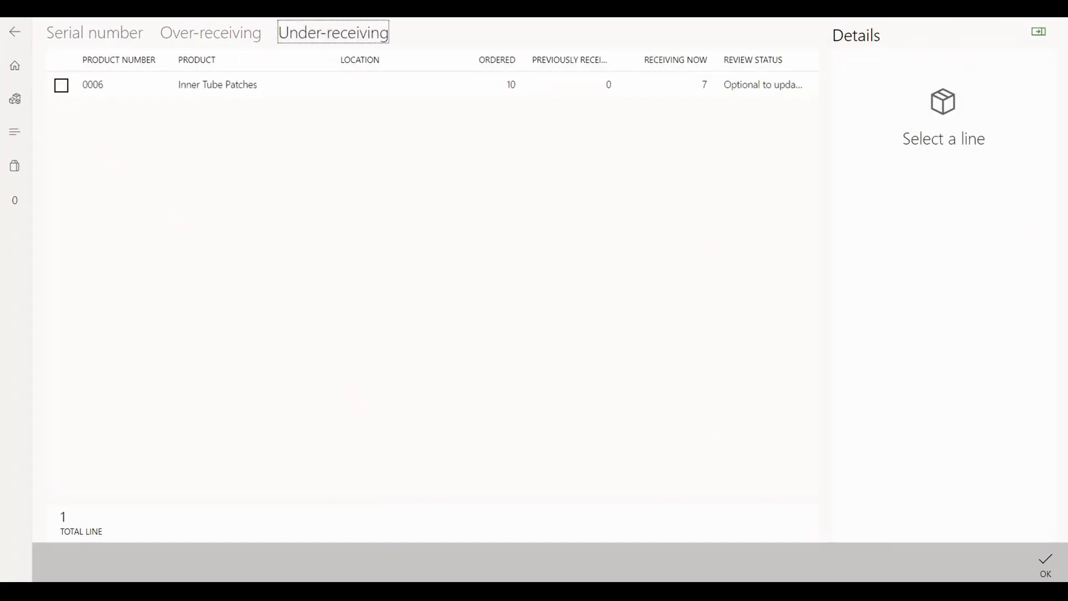
pyautogui.click(62, 85)
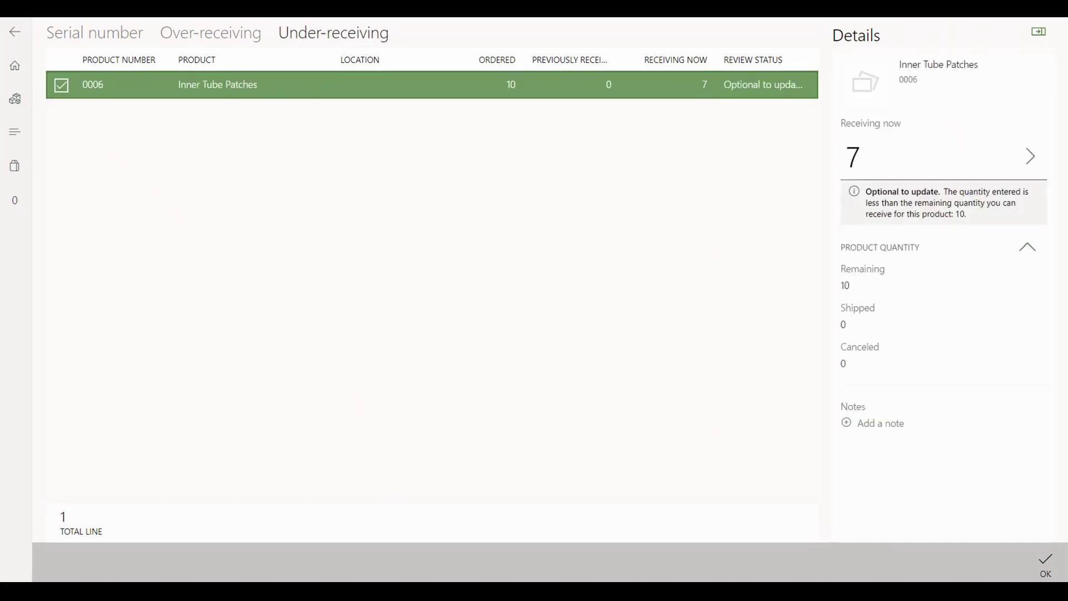
pyautogui.click(890, 156)
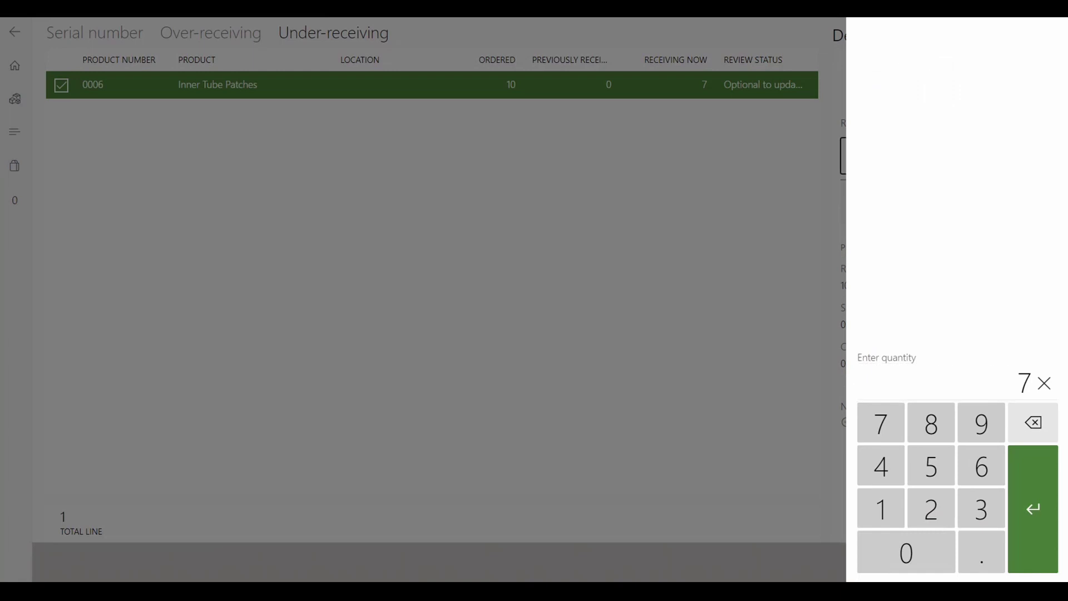
pyautogui.click(881, 508)
pyautogui.click(907, 552)
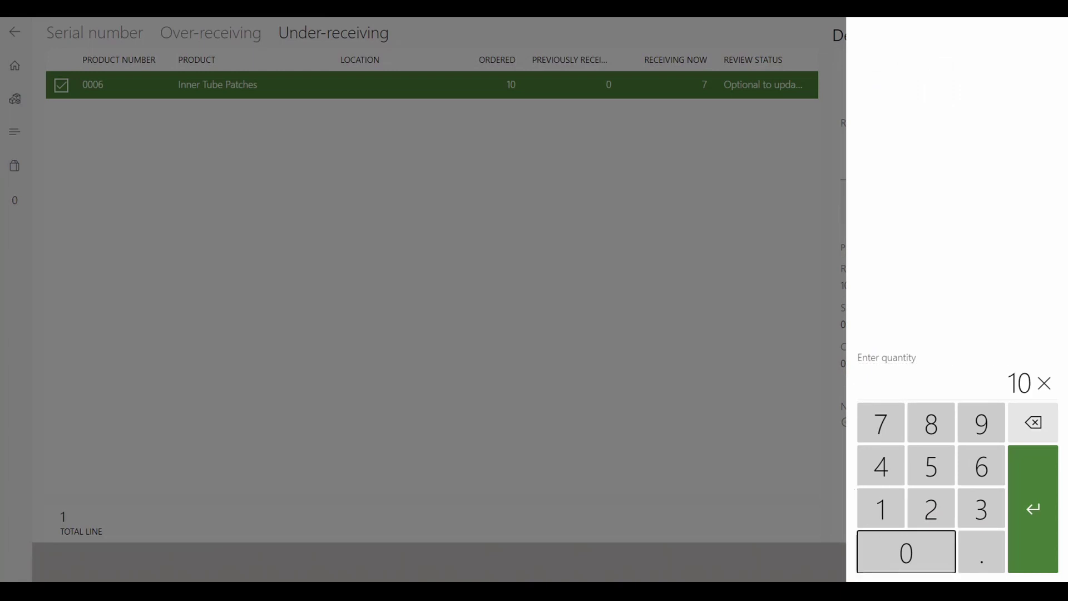
pyautogui.click(1033, 508)
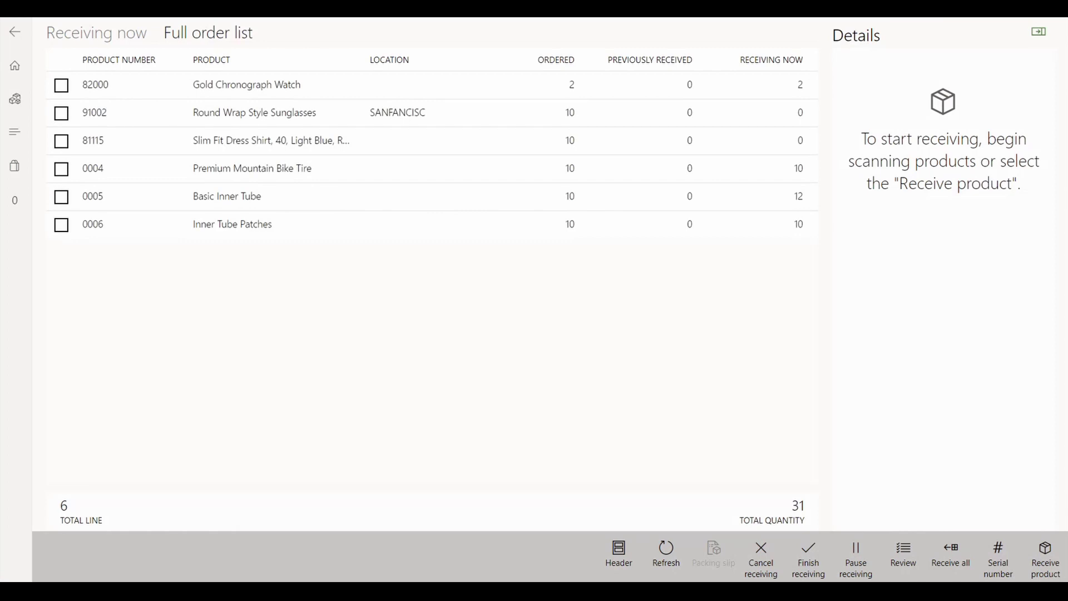
pyautogui.click(15, 32)
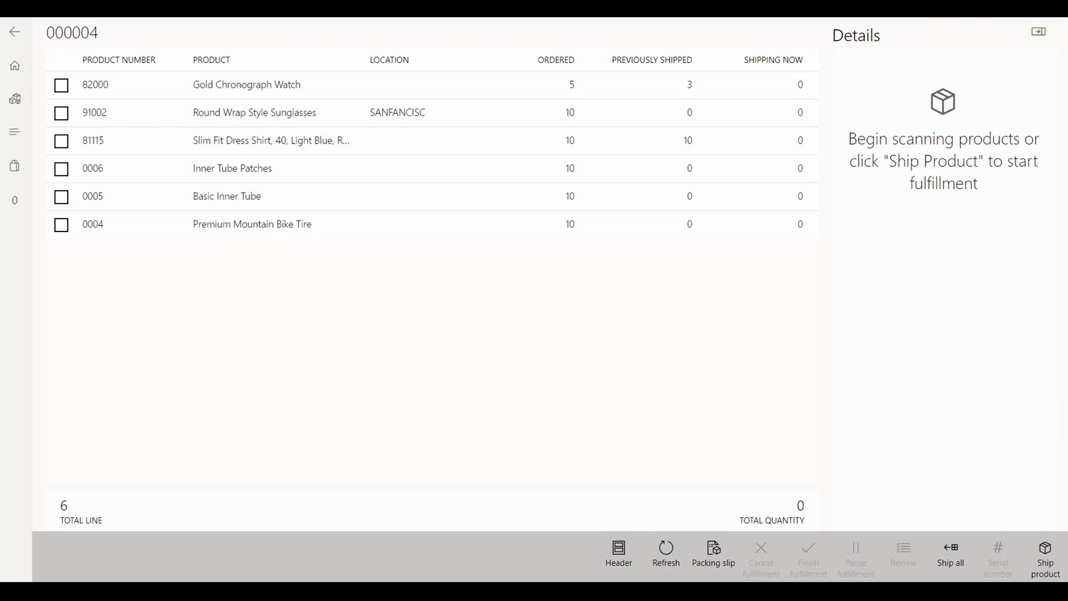
# Set the shipping quantity of the Basic Inner Tube to 12 in the outbound order.
pyautogui.click(227, 196)
pyautogui.click(1029, 157)
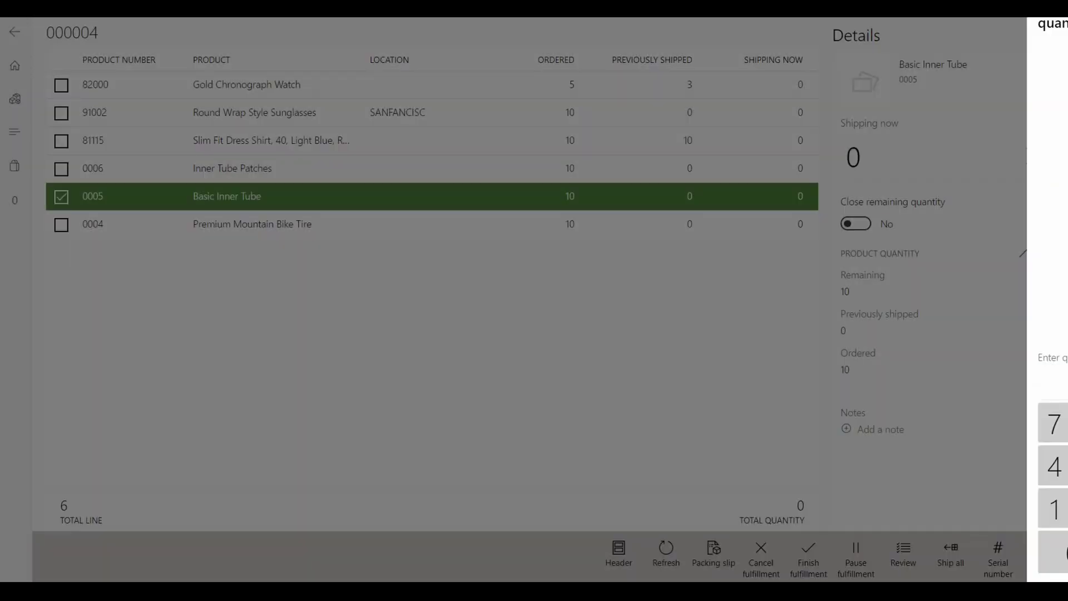
pyautogui.click(875, 508)
pyautogui.click(919, 508)
pyautogui.click(1033, 508)
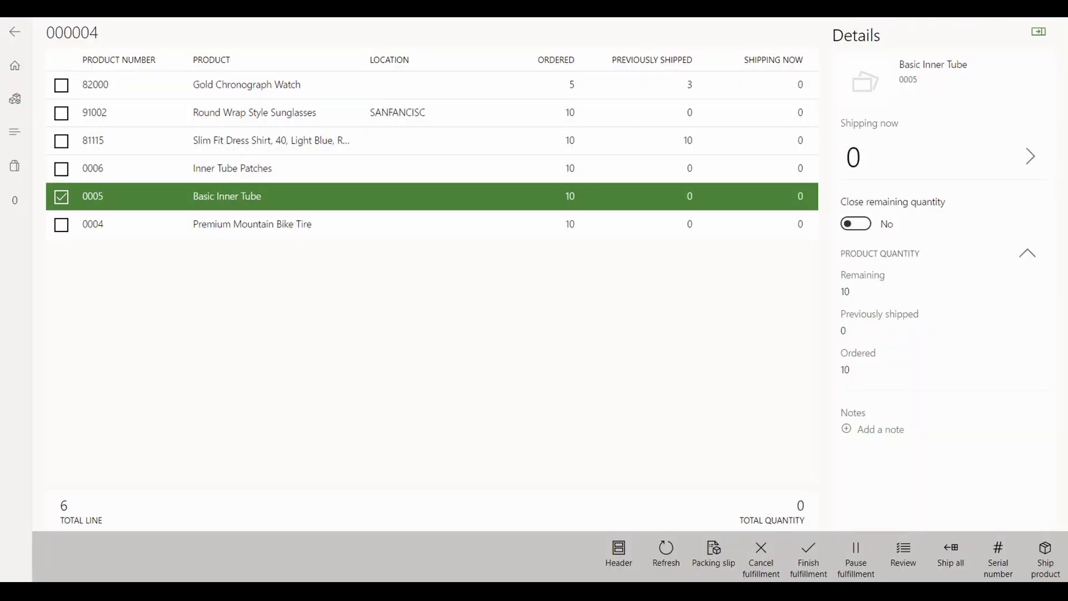
# Set the shipping quantity of the Inner Tube Patches to 7 and submit the fulfillment to HQ without reviewing the flagged lines.
pyautogui.click(232, 169)
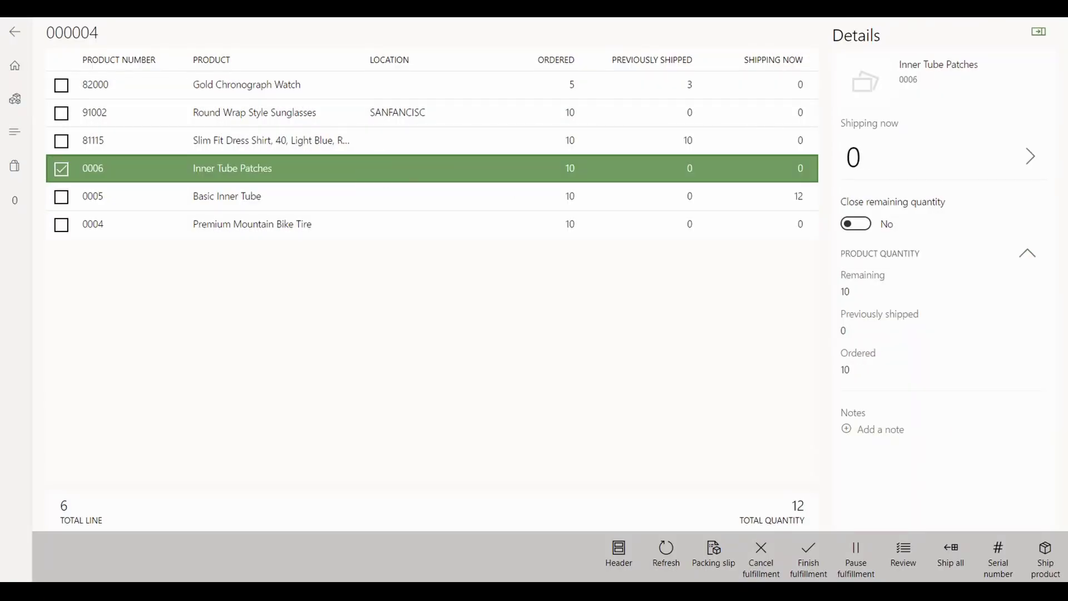
pyautogui.click(1029, 157)
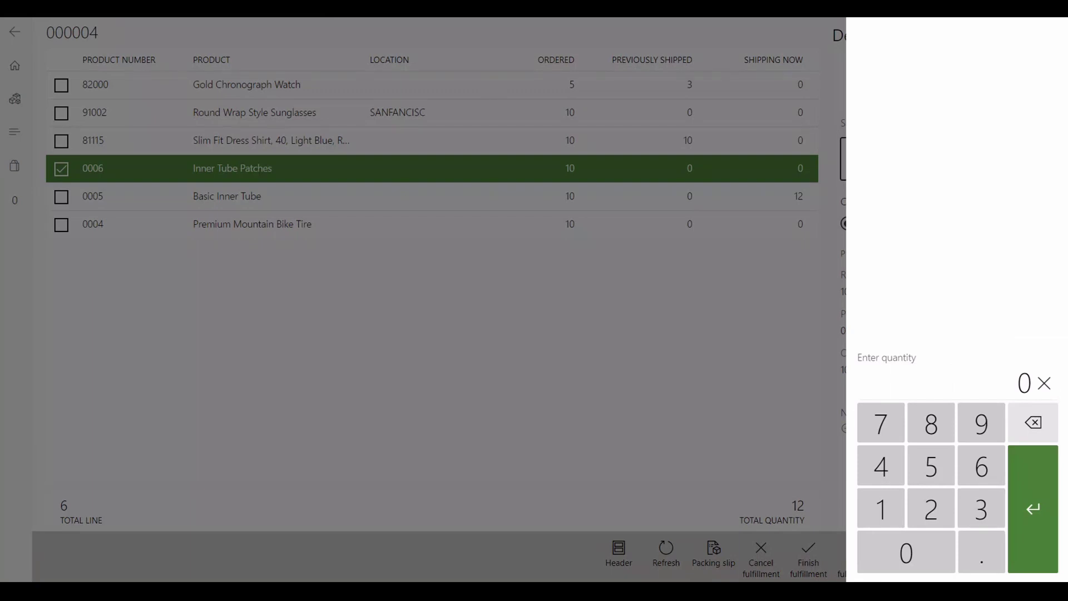
pyautogui.click(881, 423)
pyautogui.click(1032, 508)
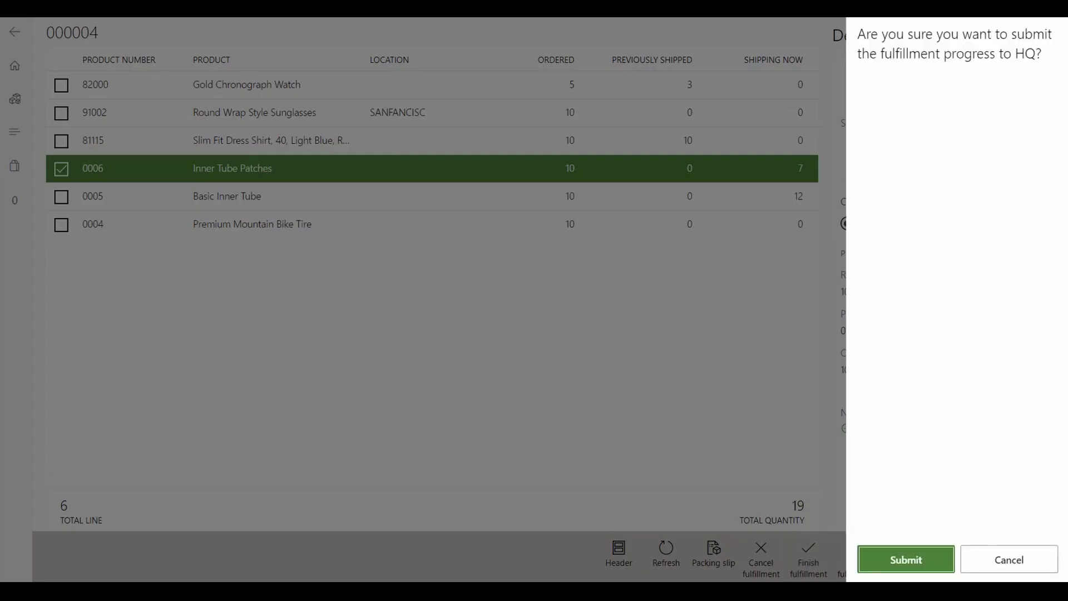
pyautogui.click(906, 559)
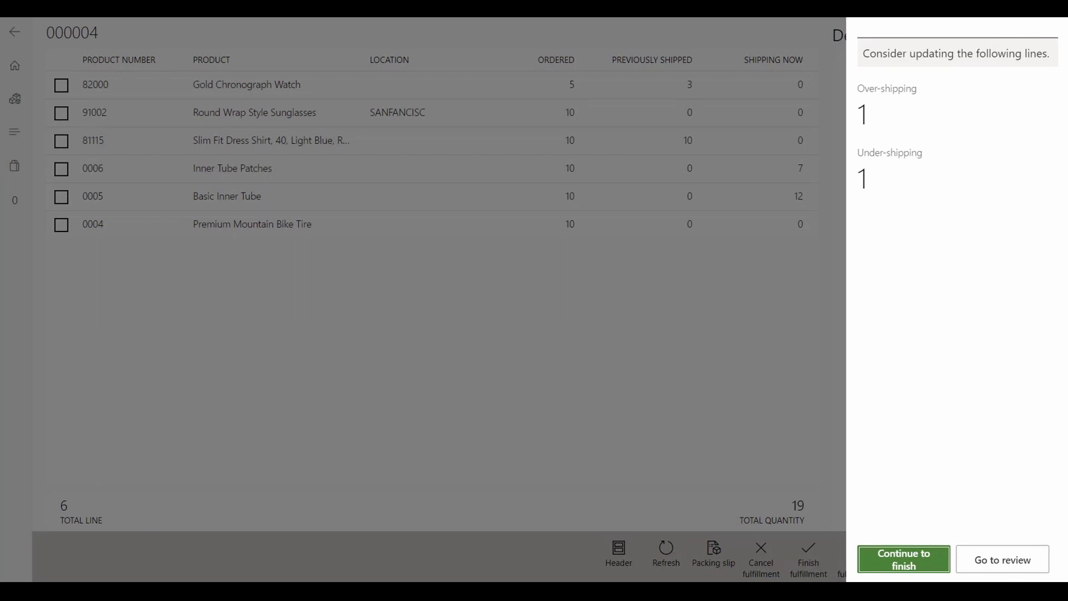
pyautogui.click(904, 559)
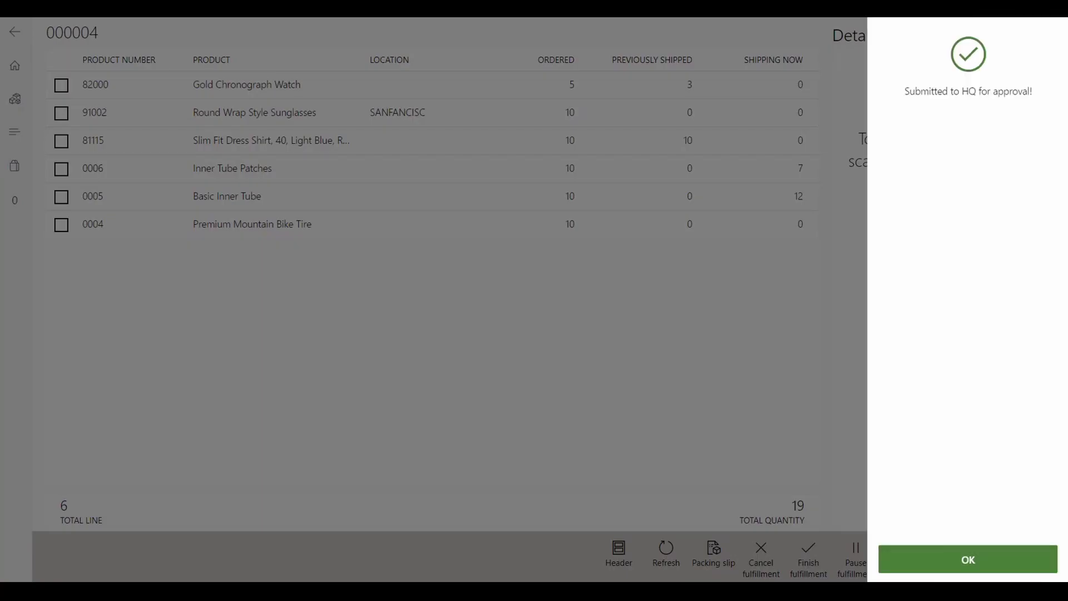